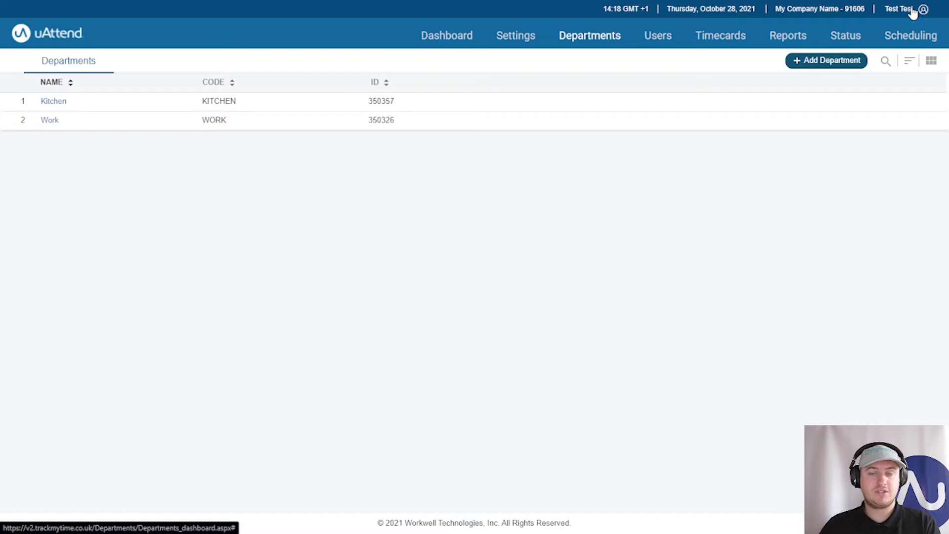
# Open the Kitchen department's General tab, where every rounding and grace value reads 0.
pyautogui.click(47, 101)
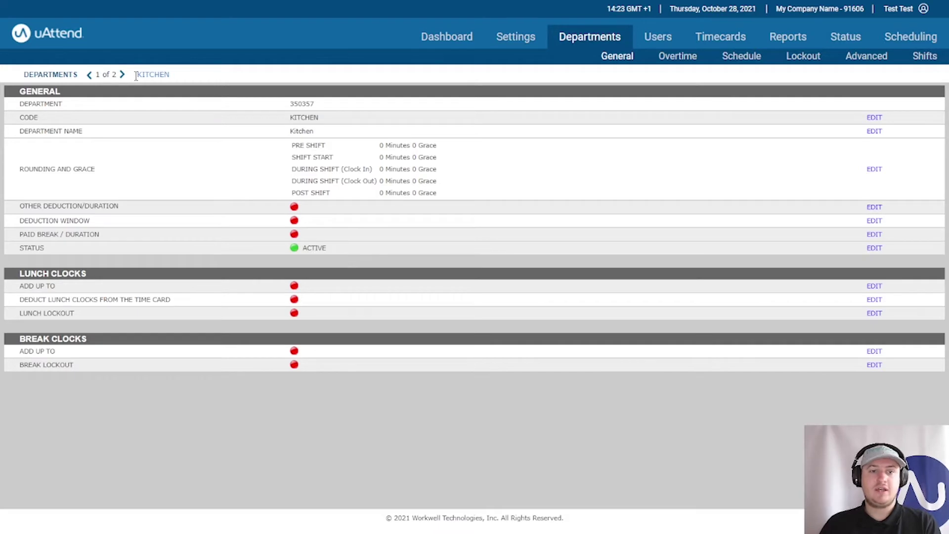
pyautogui.moveTo(136, 75); pyautogui.dragTo(178, 79)
pyautogui.click(308, 69)
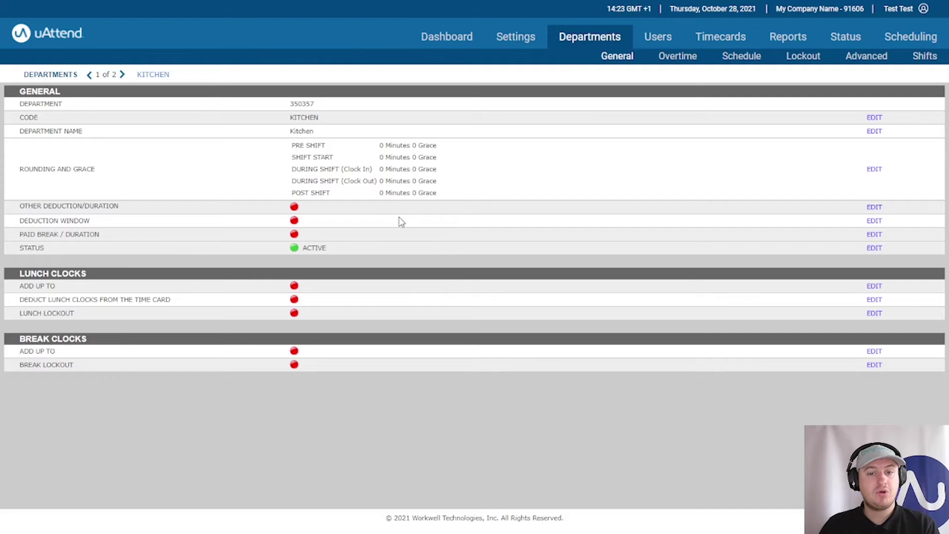
# Unlock Kitchen's Rounding and Grace settings for editing.
pyautogui.click(872, 170)
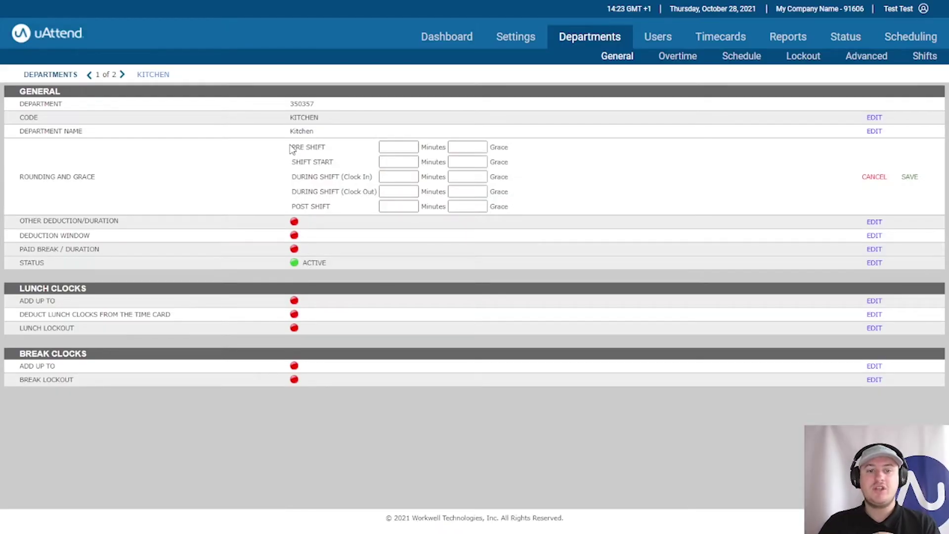
pyautogui.moveTo(291, 150); pyautogui.dragTo(329, 150)
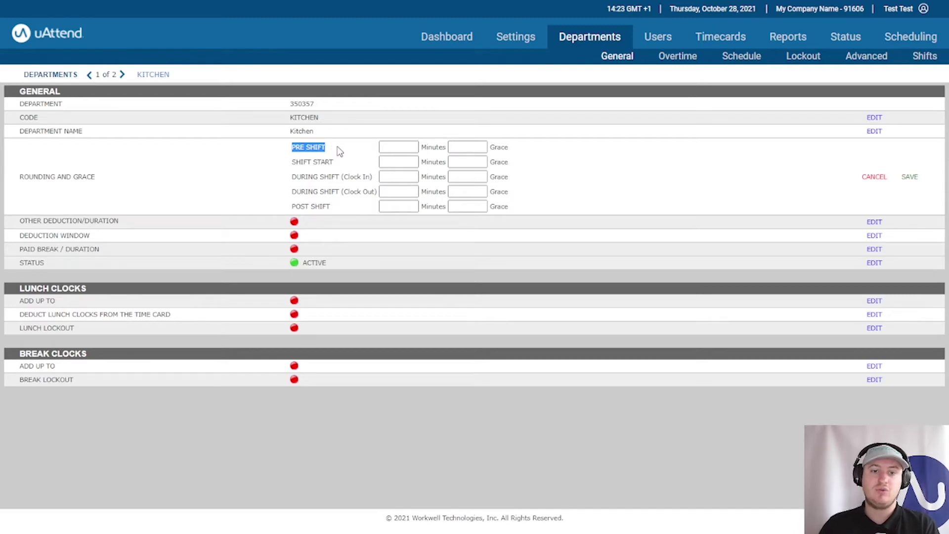
pyautogui.click(346, 155)
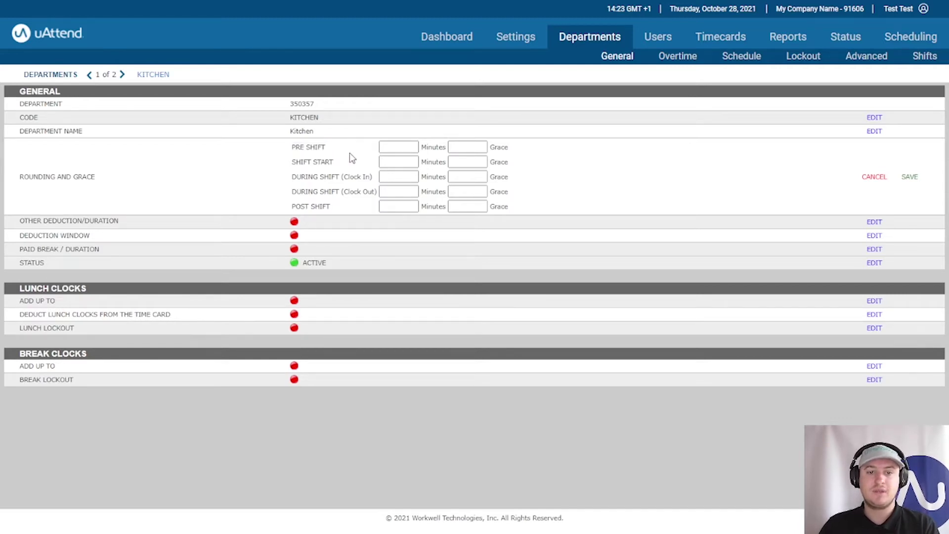
pyautogui.moveTo(293, 161); pyautogui.dragTo(339, 166)
pyautogui.click(339, 166)
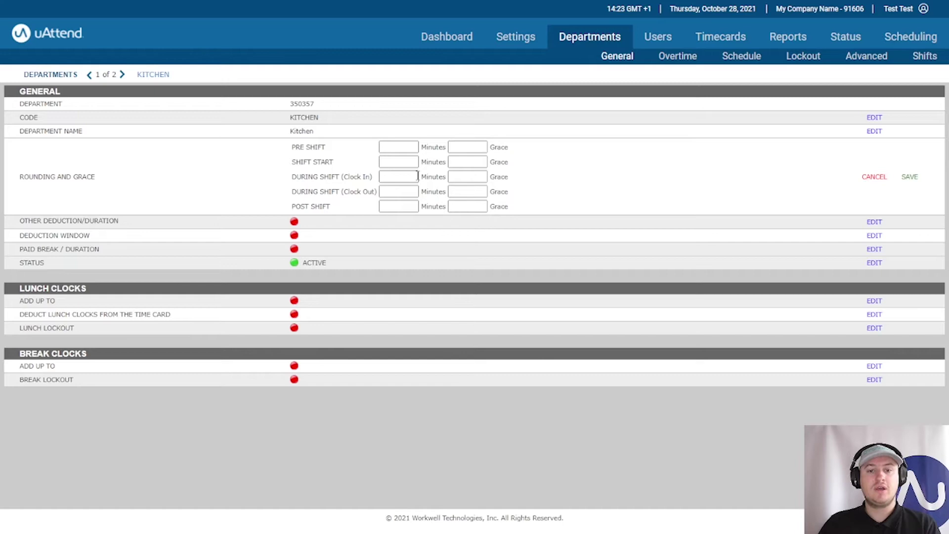
# Set Shift Start to 15 minutes rounding with 5 minutes grace.
pyautogui.click(401, 163)
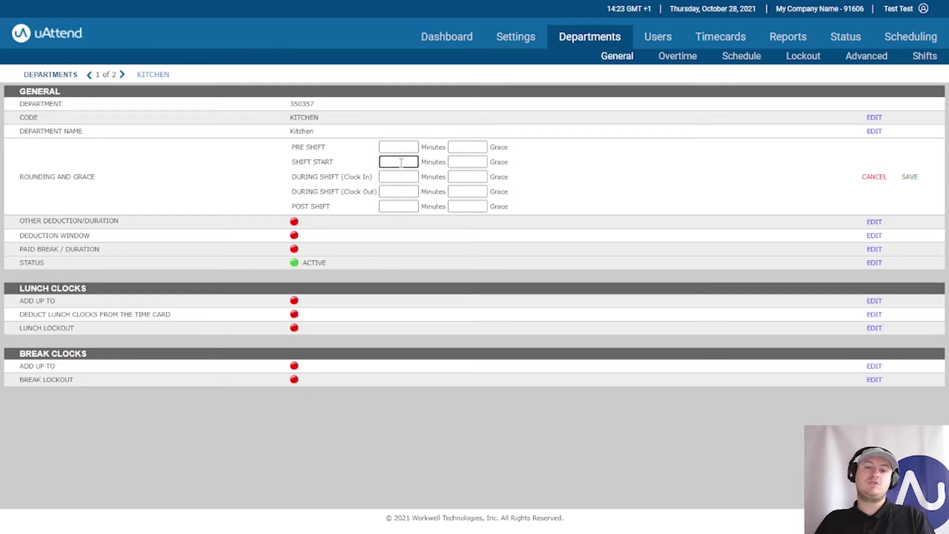
pyautogui.write('15')
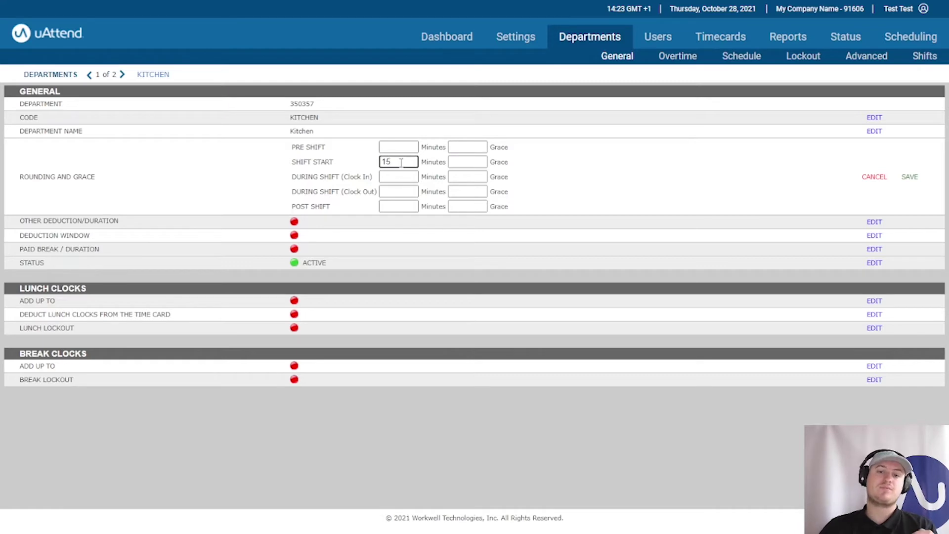
pyautogui.click(460, 162)
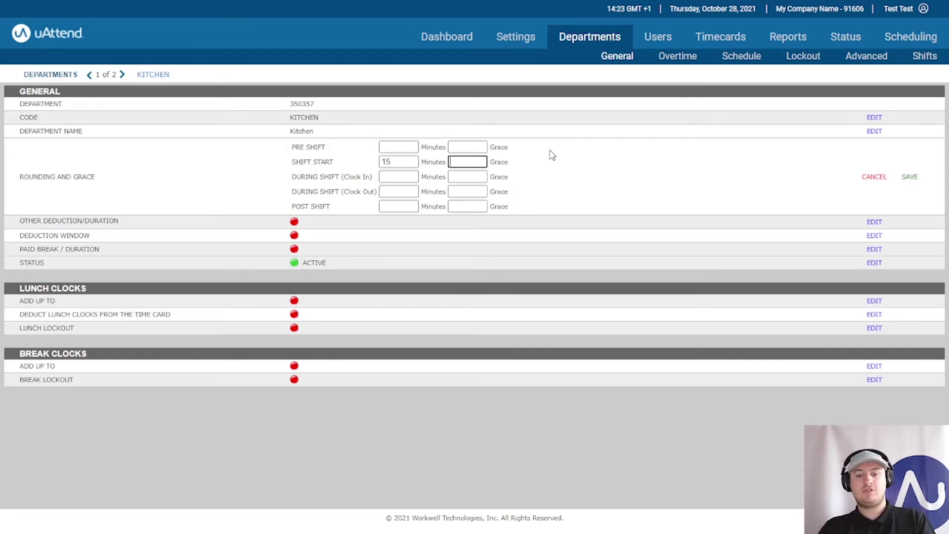
pyautogui.write('5')
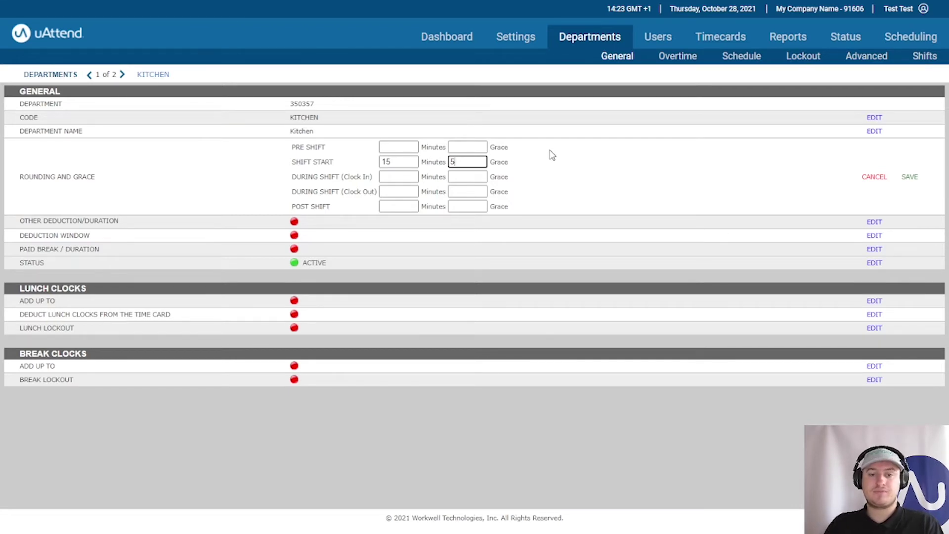
# Enter 15 rounding minutes and 5 grace minutes for During Shift (Clock In).
pyautogui.click(325, 171)
pyautogui.moveTo(291, 153); pyautogui.dragTo(372, 178)
pyautogui.click(302, 158)
pyautogui.click(334, 162)
pyautogui.click(360, 178)
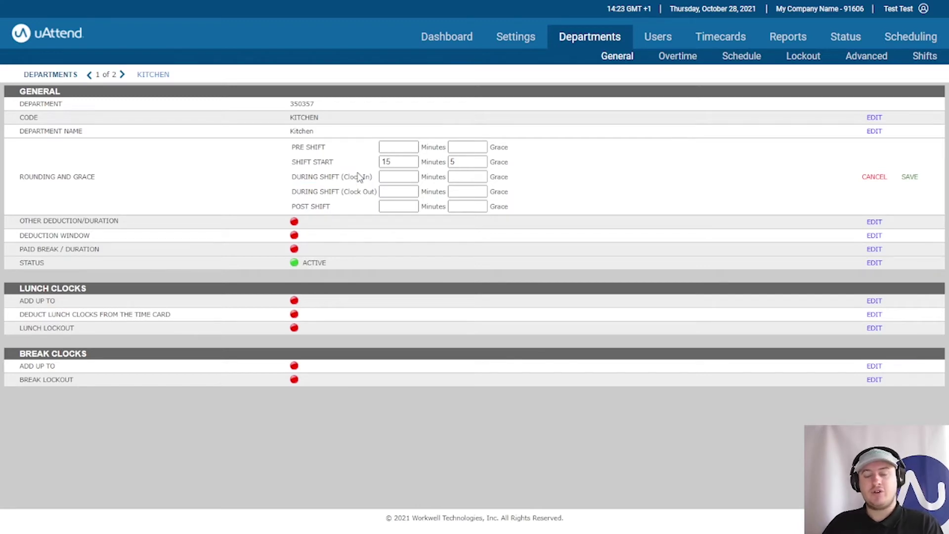
pyautogui.click(359, 174)
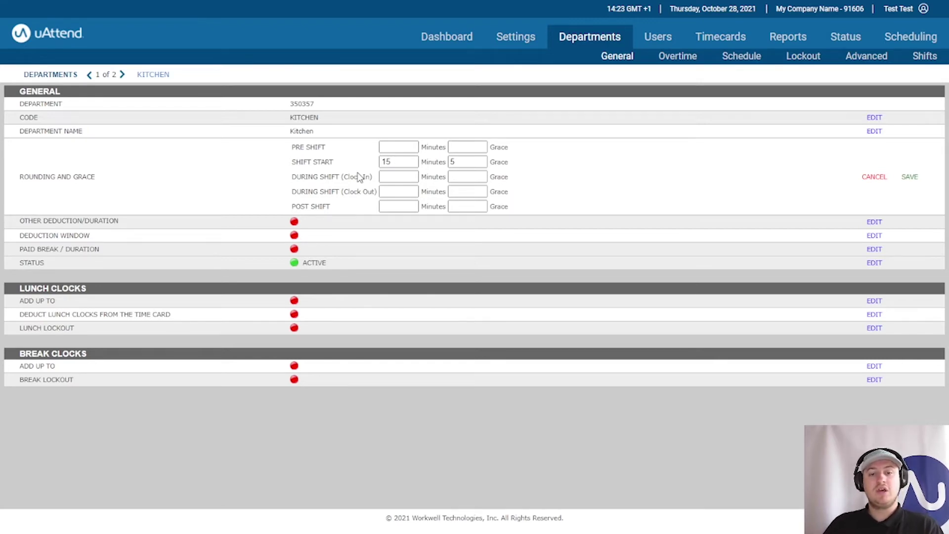
pyautogui.click(399, 179)
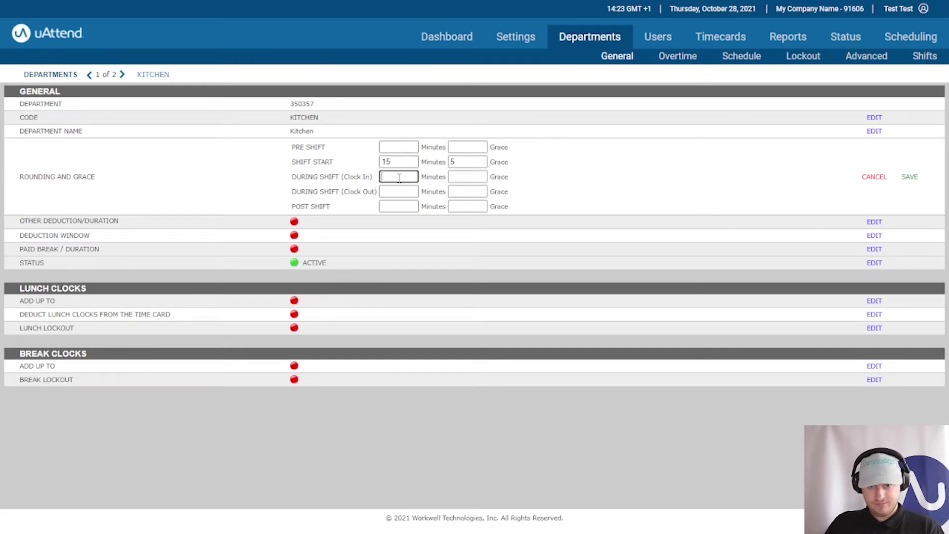
pyautogui.write('15')
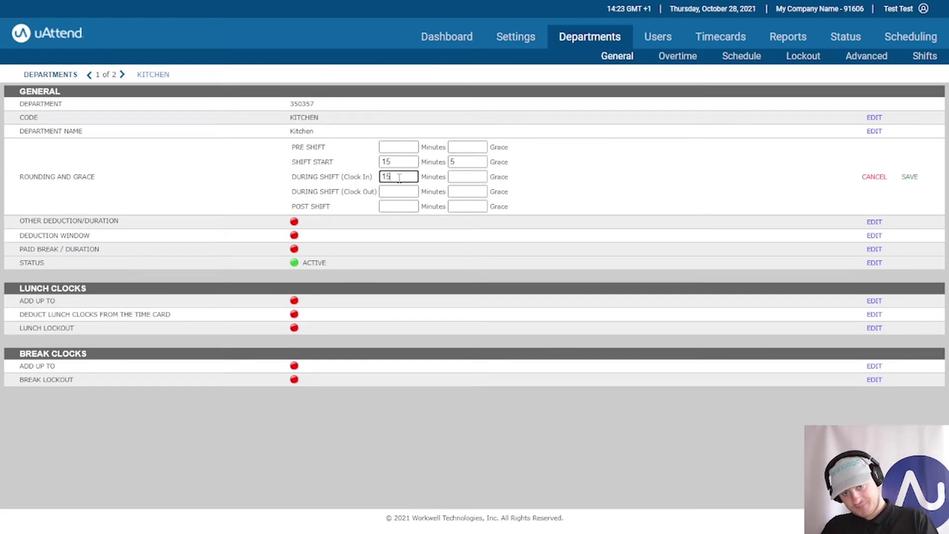
pyautogui.click(466, 178)
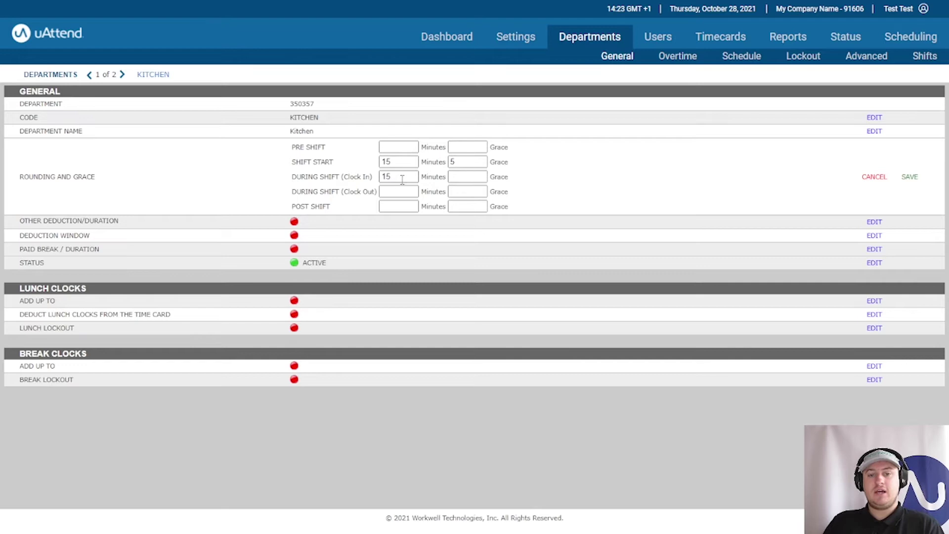
pyautogui.click(467, 177)
pyautogui.write('5')
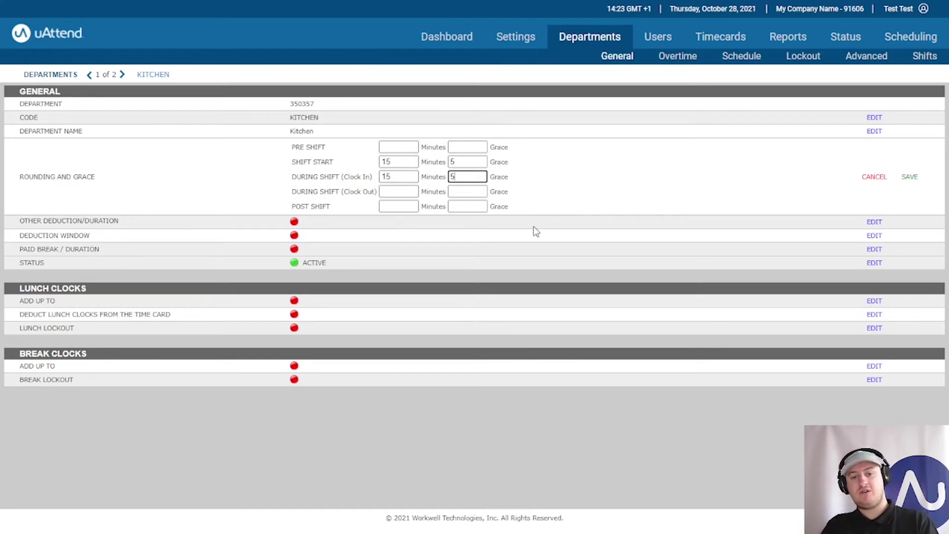
pyautogui.click(573, 205)
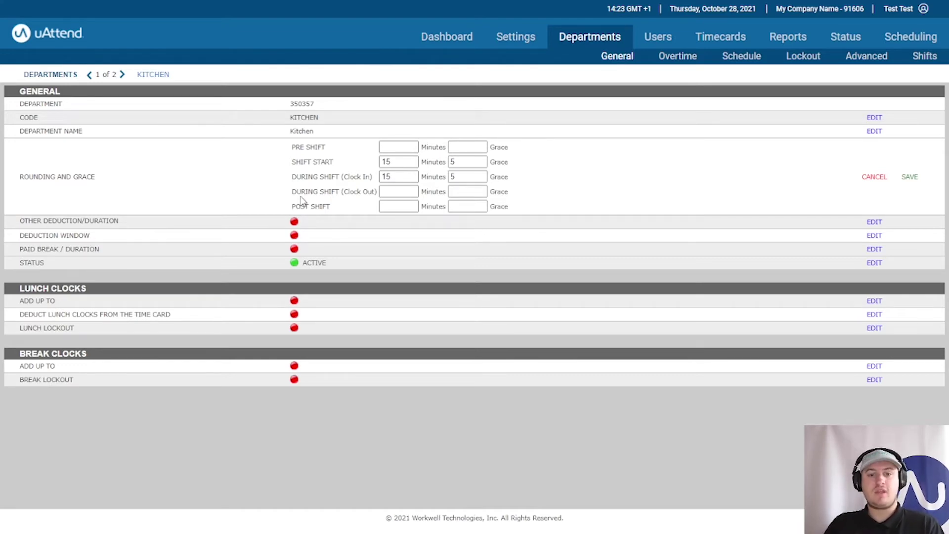
# Enter 15 rounding minutes and 2 grace minutes for During Shift (Clock Out).
pyautogui.moveTo(291, 191); pyautogui.dragTo(376, 200)
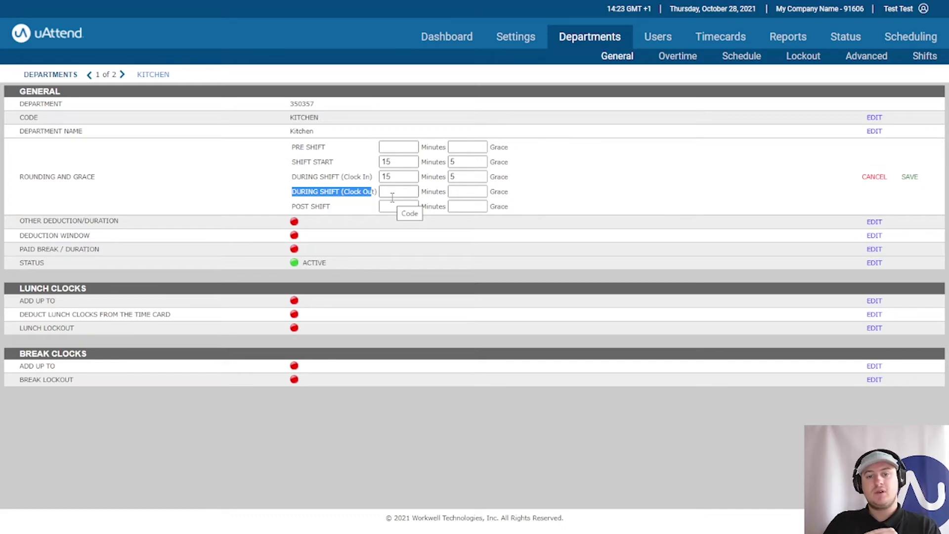
pyautogui.click(392, 197)
pyautogui.write('15')
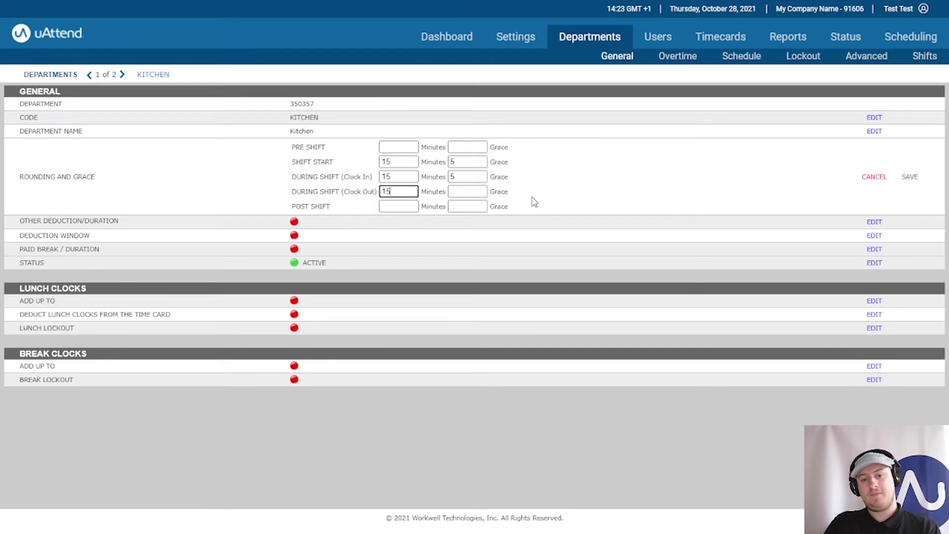
pyautogui.click(464, 192)
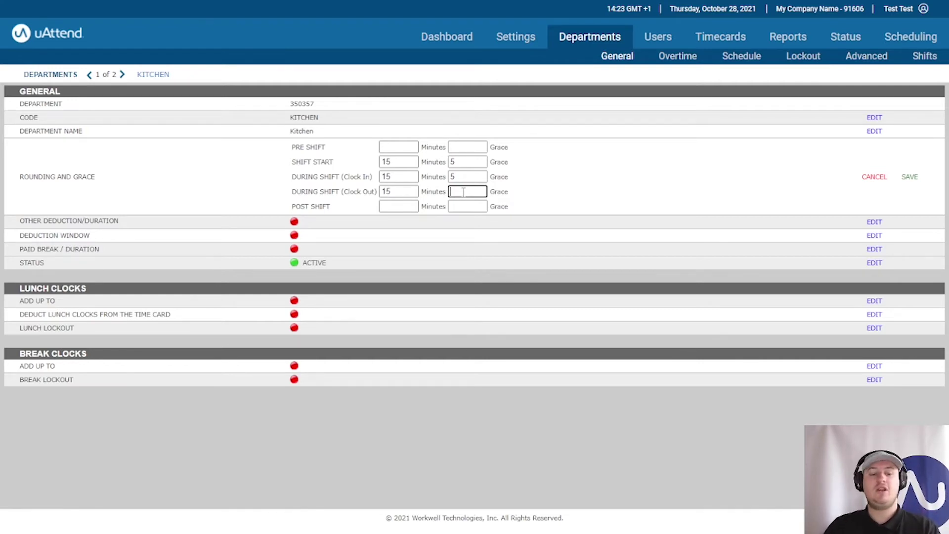
pyautogui.write('2')
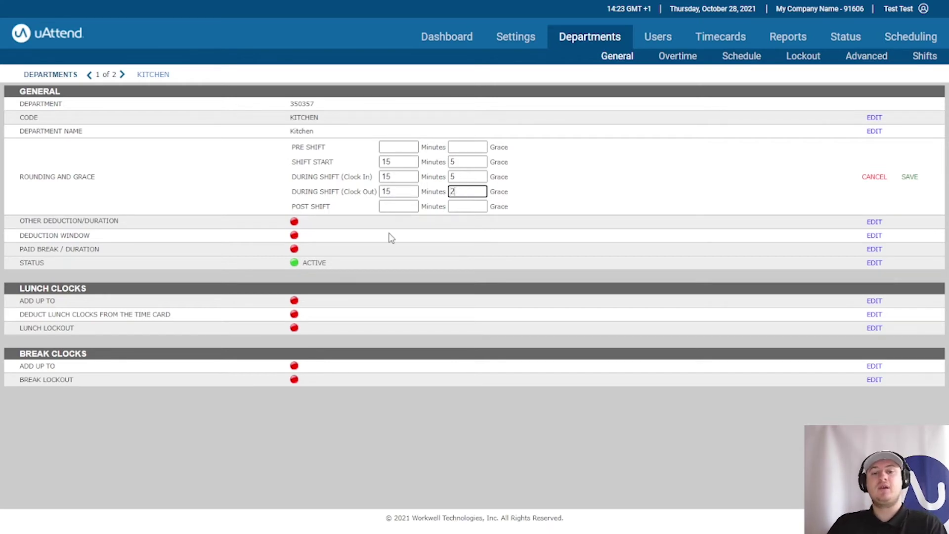
pyautogui.moveTo(293, 207); pyautogui.dragTo(309, 208)
pyautogui.click(308, 208)
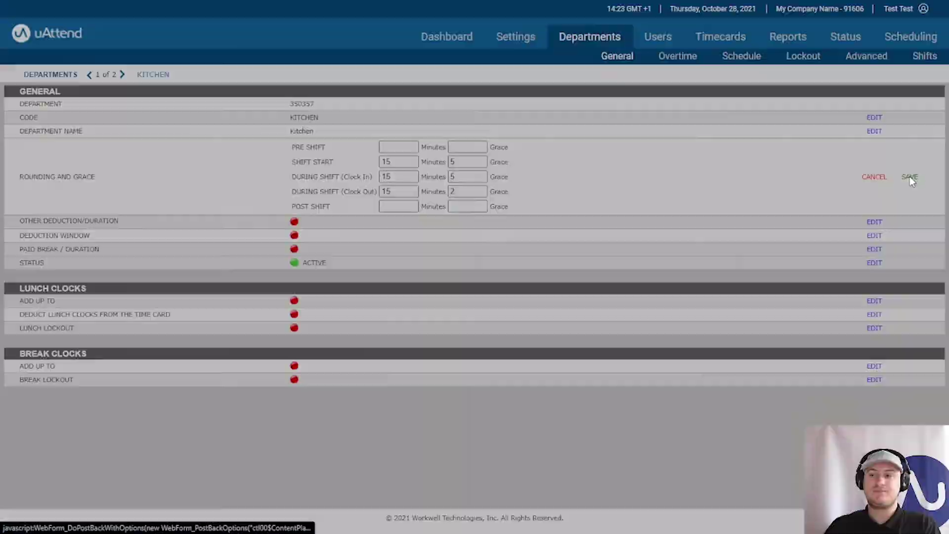
# Save the Rounding and Grace changes and confirm the notification.
pyautogui.click(909, 177)
pyautogui.click(604, 131)
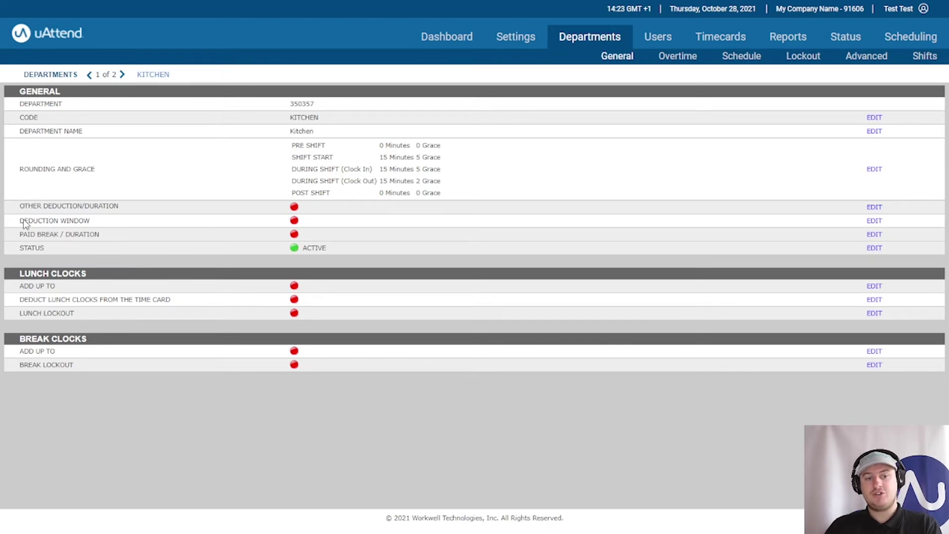
pyautogui.moveTo(22, 203); pyautogui.dragTo(114, 207)
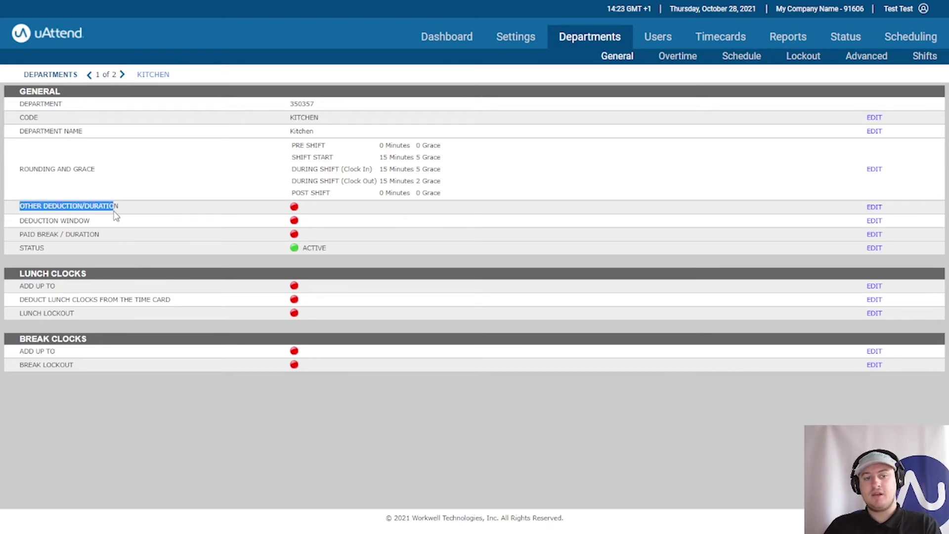
pyautogui.click(126, 214)
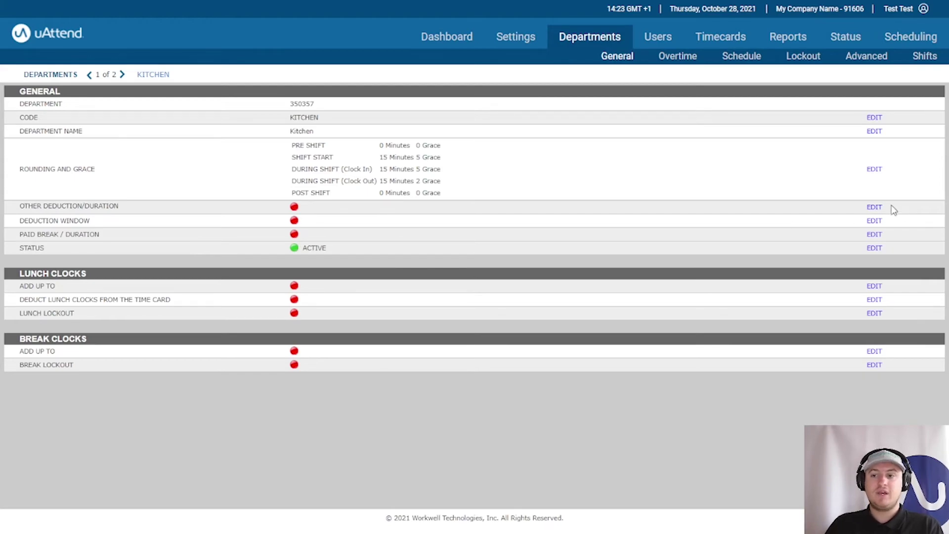
# Set Other Deduction to deduct 30 minutes after 6 hours worked, labelled Lunch, and save.
pyautogui.click(874, 207)
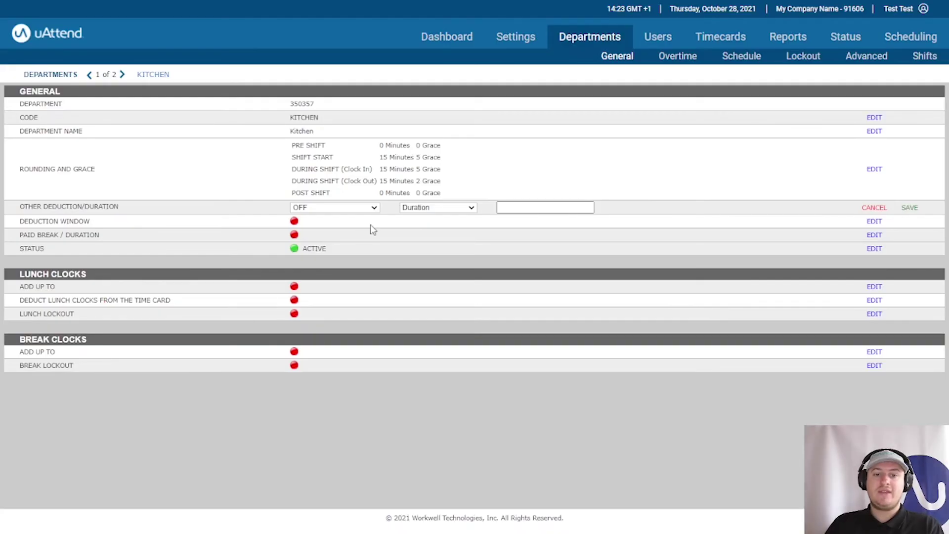
pyautogui.click(373, 208)
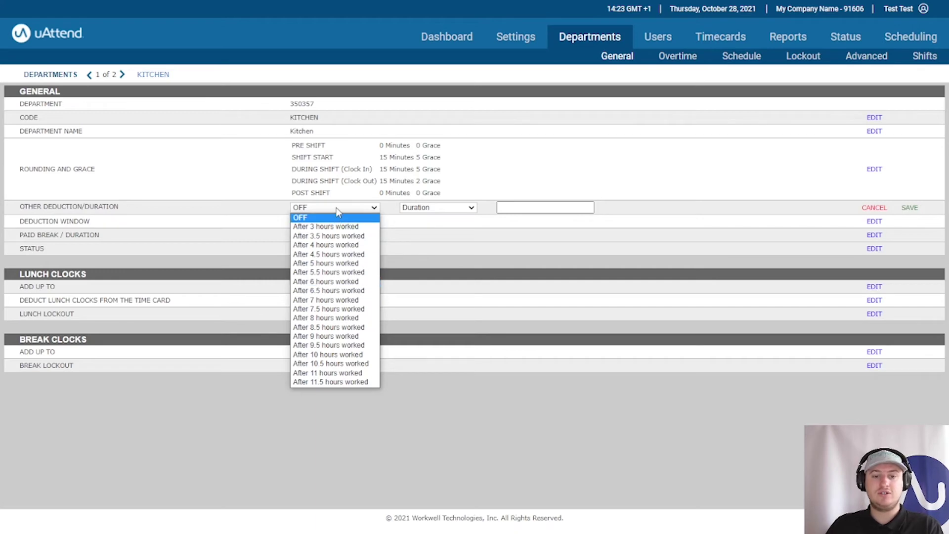
pyautogui.click(332, 284)
pyautogui.click(452, 208)
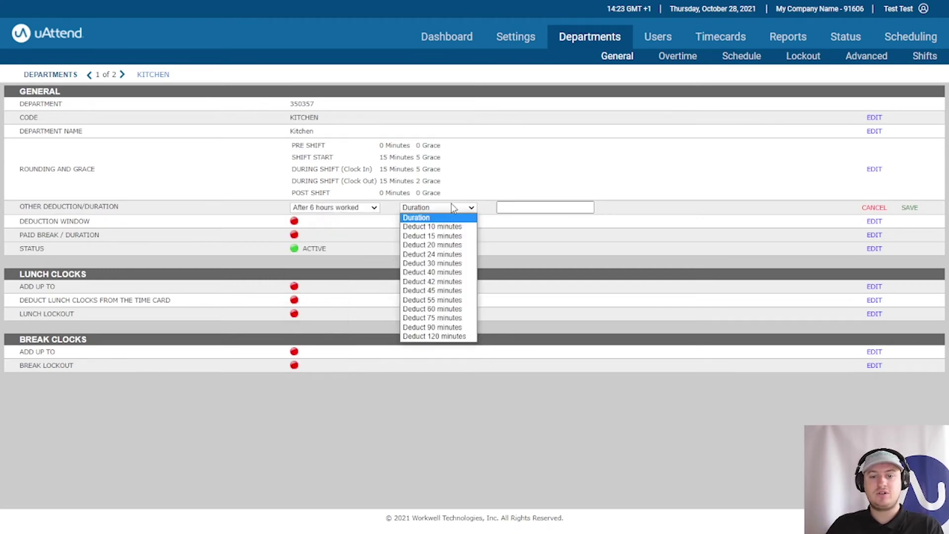
pyautogui.click(439, 265)
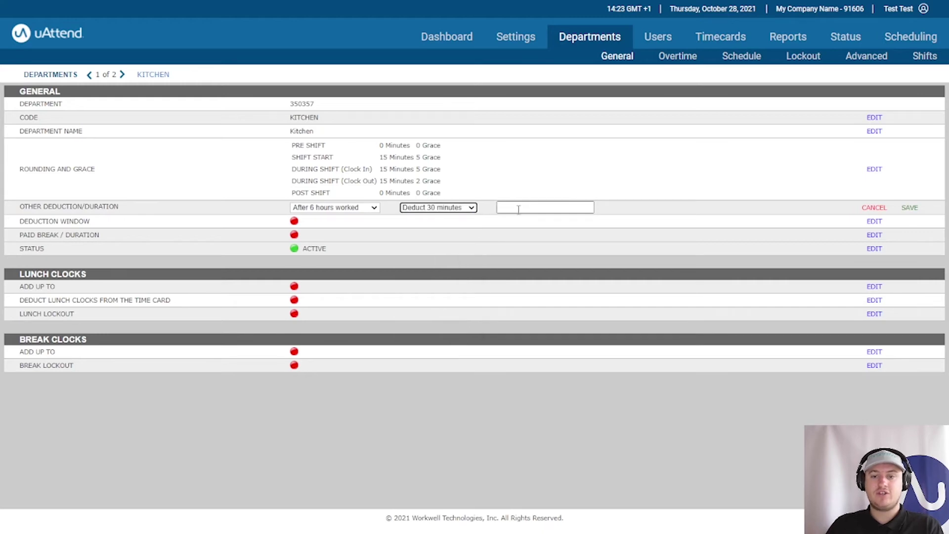
pyautogui.click(518, 209)
pyautogui.write('Lunch')
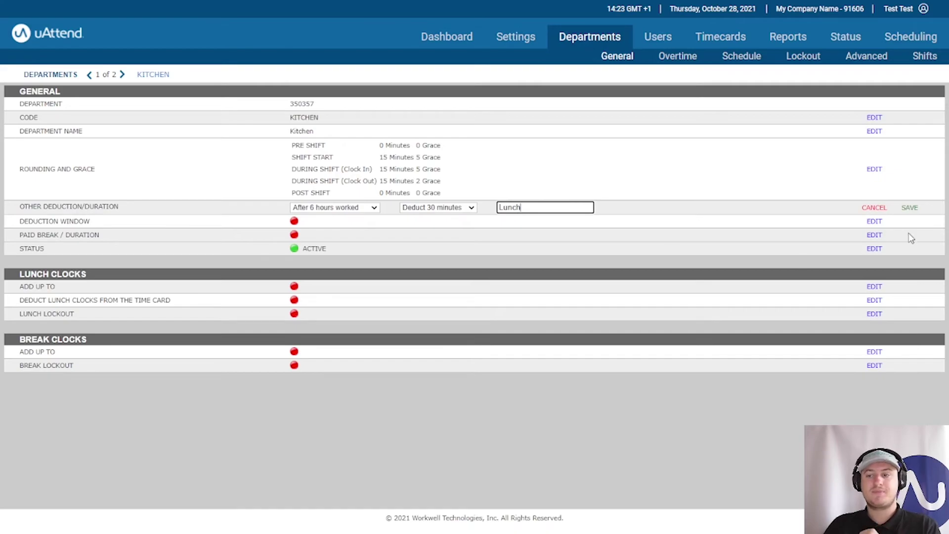
pyautogui.click(910, 208)
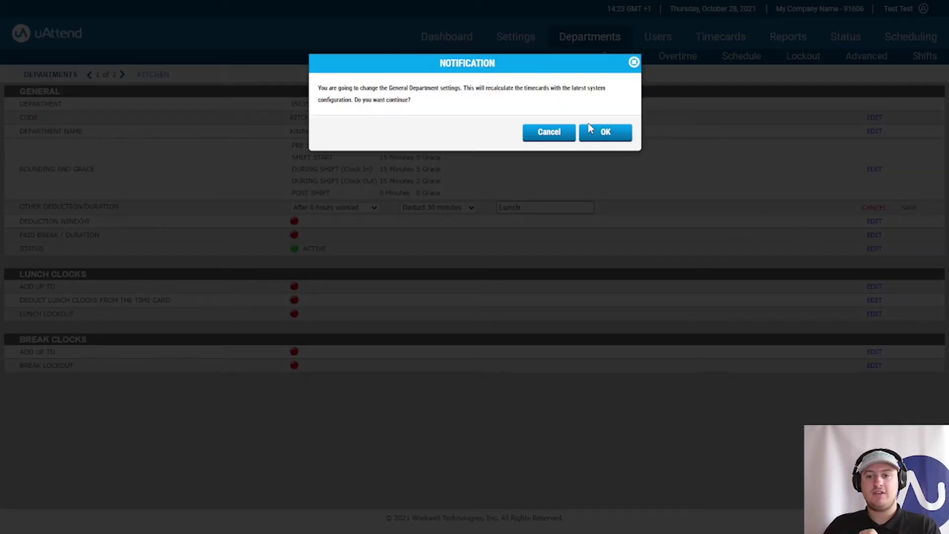
pyautogui.click(598, 134)
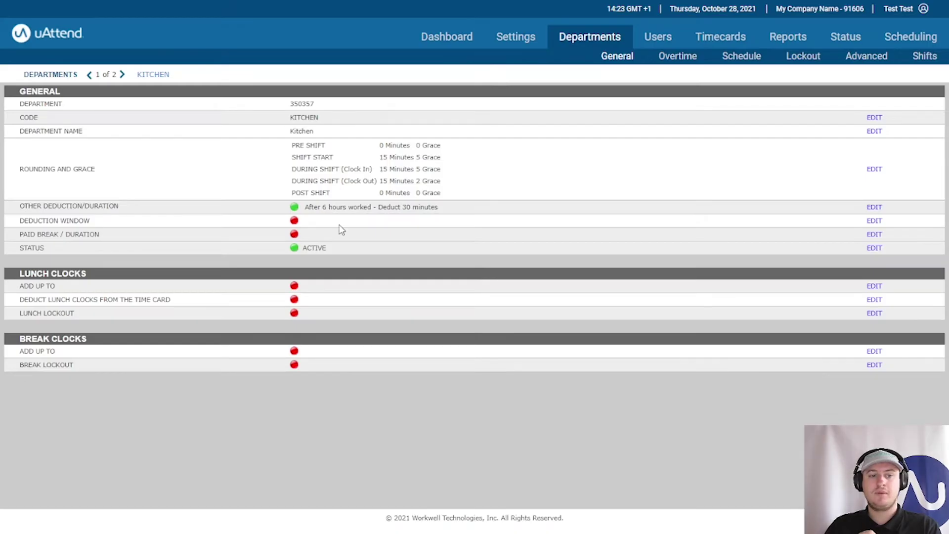
# Highlight the Deduction Window, the After 6 hours worked rule and the 30-minute deduction.
pyautogui.moveTo(18, 220); pyautogui.dragTo(93, 220)
pyautogui.click(178, 236)
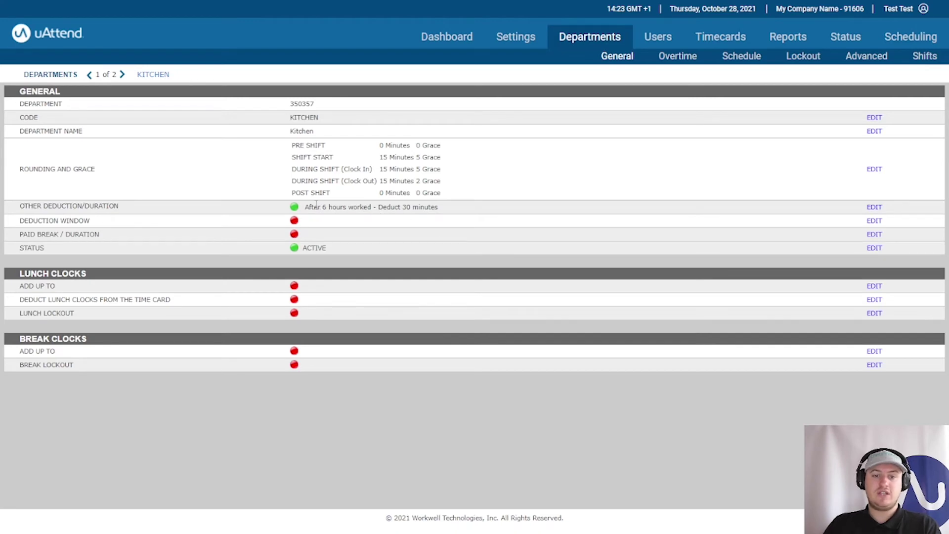
pyautogui.moveTo(314, 208); pyautogui.dragTo(338, 209)
pyautogui.click(353, 283)
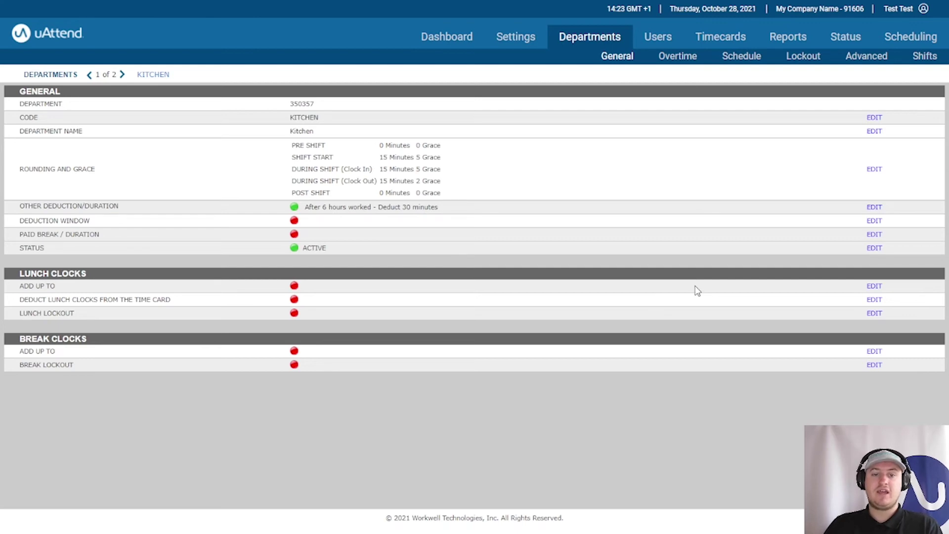
pyautogui.moveTo(404, 207); pyautogui.dragTo(433, 207)
pyautogui.click(453, 234)
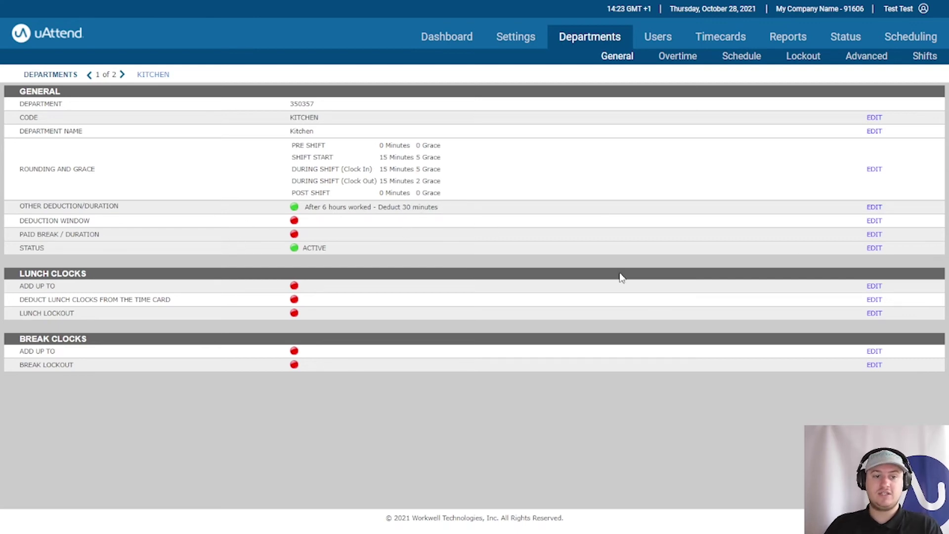
# Try Paid Break after 8.5 hours worked, then cancel without saving.
pyautogui.click(875, 235)
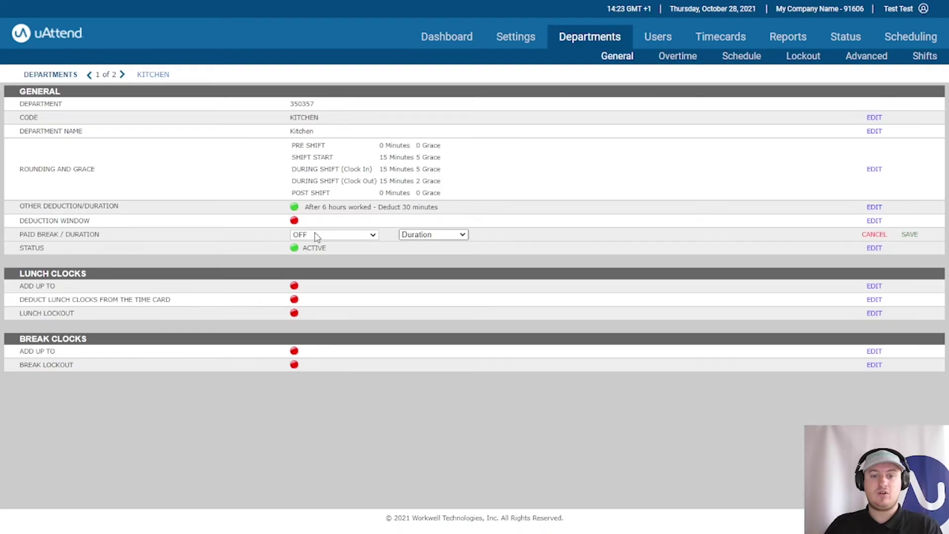
pyautogui.click(333, 235)
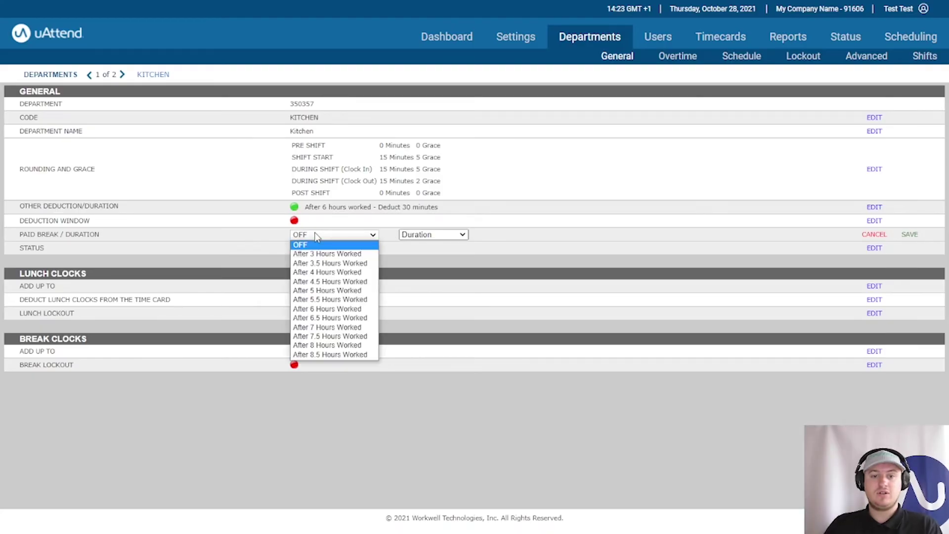
pyautogui.click(327, 354)
pyautogui.click(438, 234)
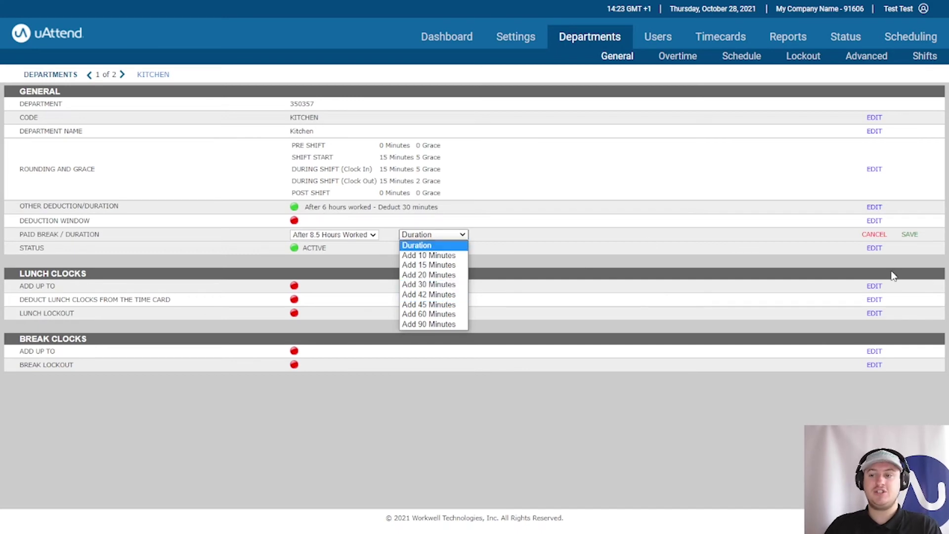
pyautogui.click(873, 237)
pyautogui.click(874, 235)
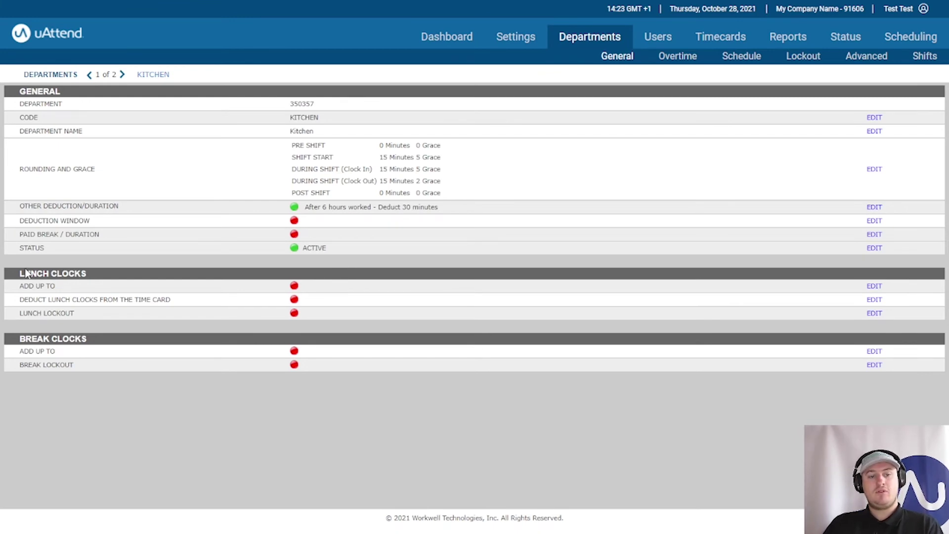
pyautogui.moveTo(19, 273); pyautogui.dragTo(89, 275)
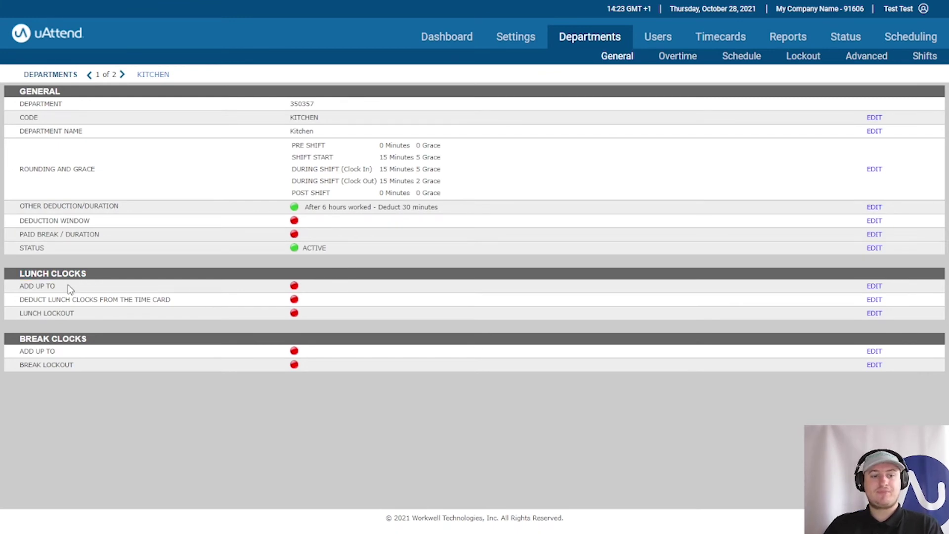
pyautogui.moveTo(12, 295); pyautogui.dragTo(112, 302)
pyautogui.click(102, 286)
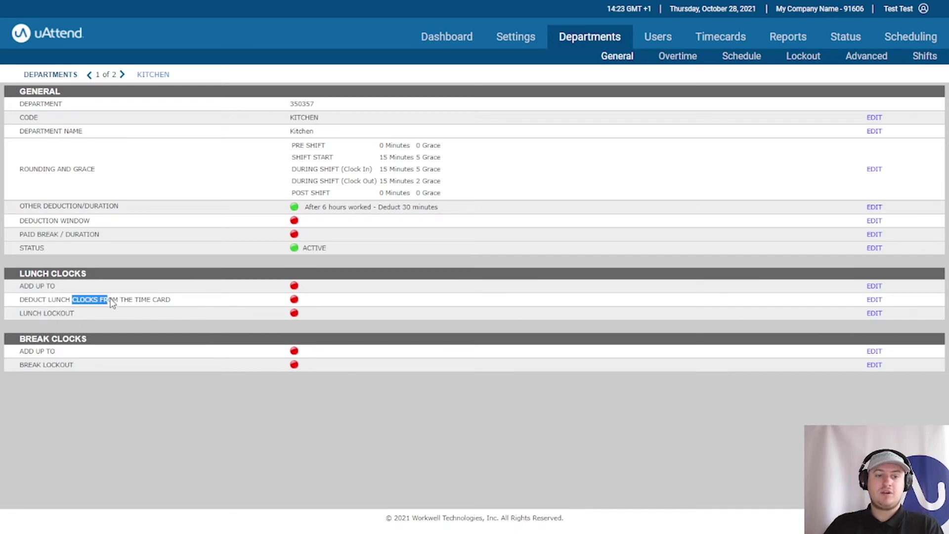
pyautogui.click(144, 245)
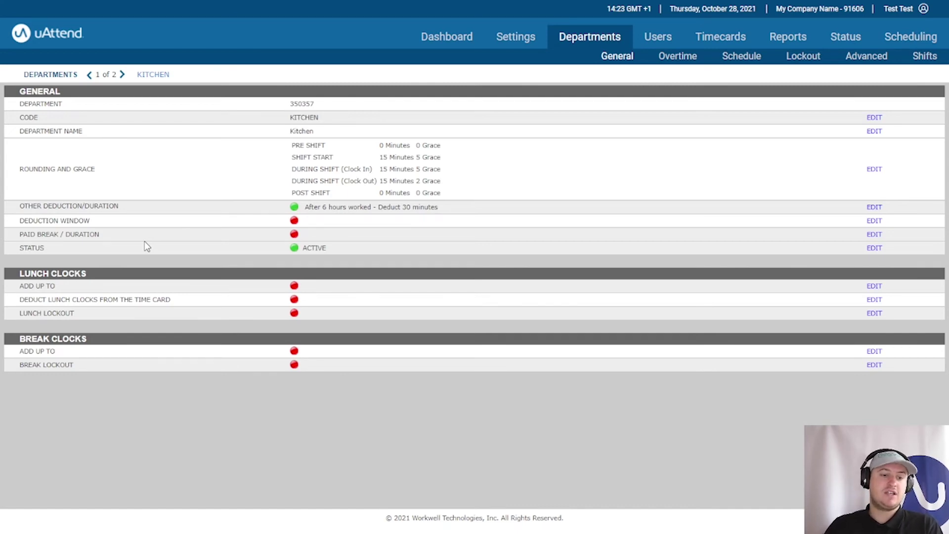
pyautogui.moveTo(20, 300); pyautogui.dragTo(174, 305)
pyautogui.click(174, 304)
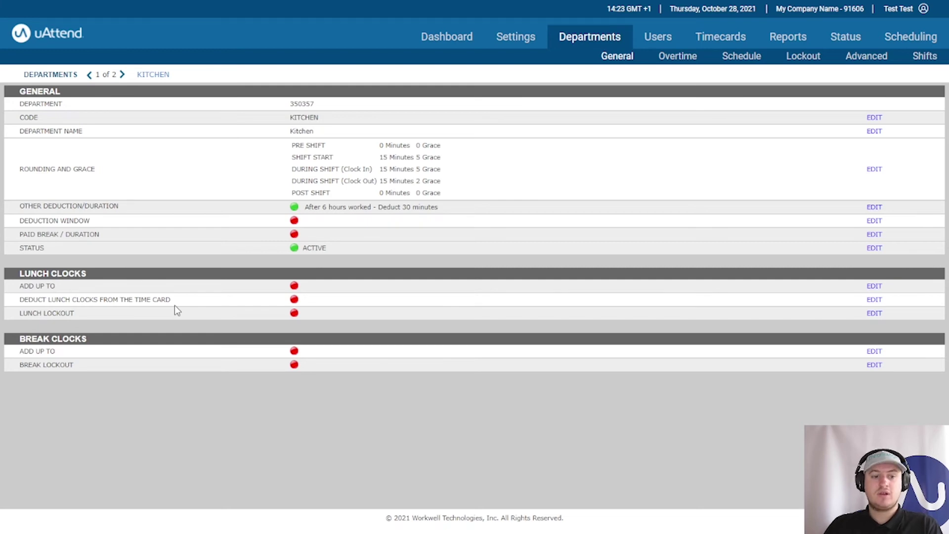
pyautogui.click(875, 300)
pyautogui.click(300, 302)
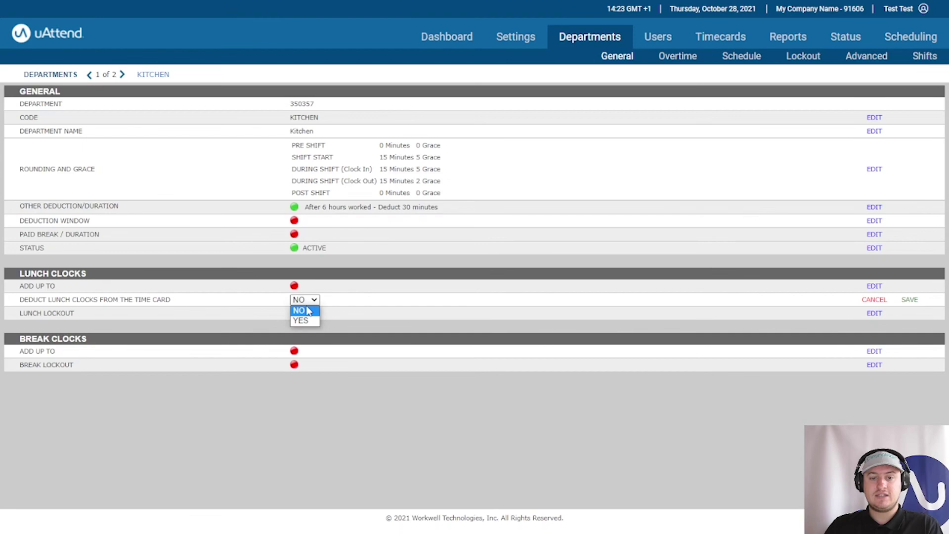
pyautogui.click(873, 300)
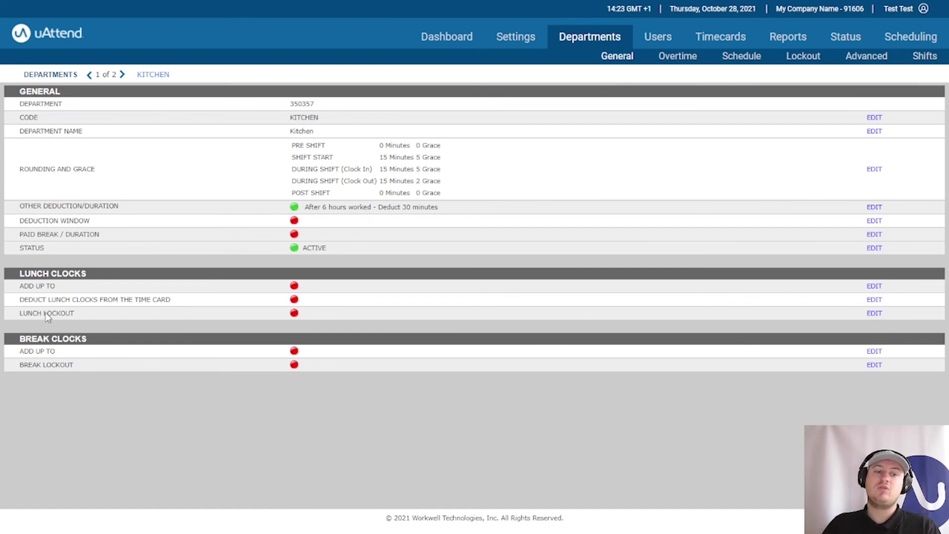
pyautogui.moveTo(34, 299); pyautogui.dragTo(174, 307)
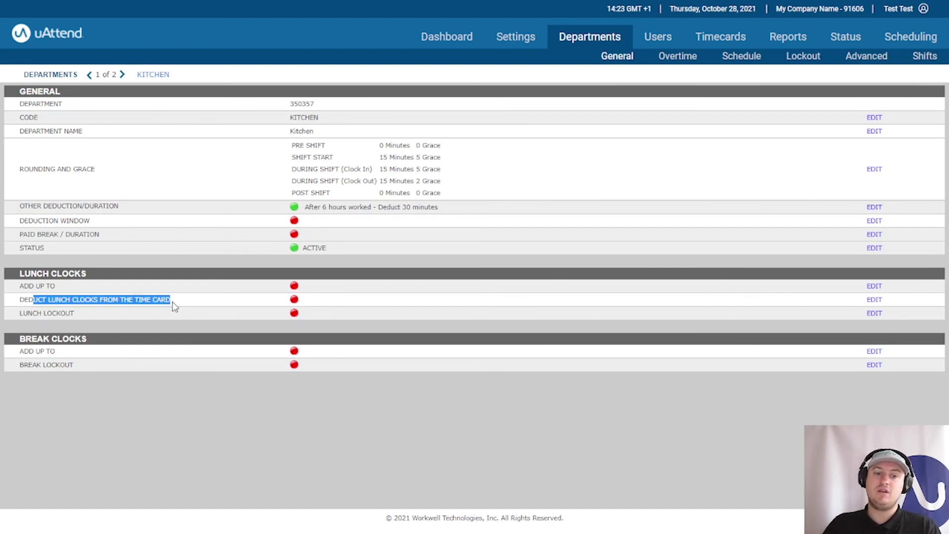
pyautogui.click(174, 307)
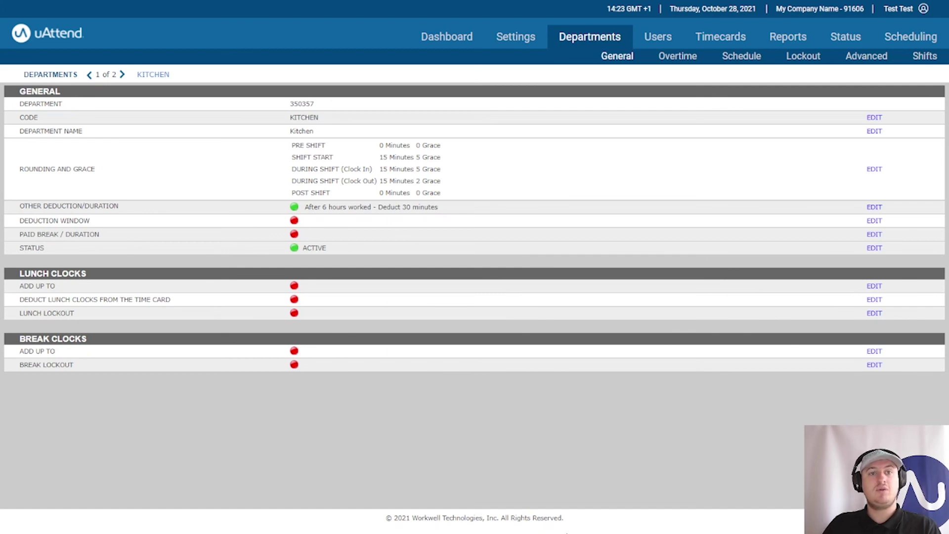